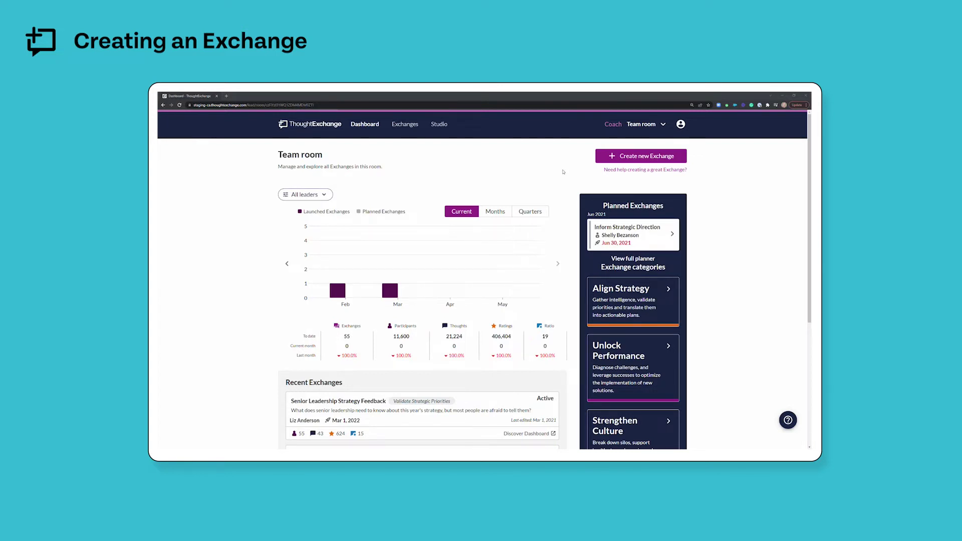
- Create a new exchange from the Team room dashboard and look over the empty New Exchange form
{"action": "left_click", "coordinate": [638, 158]}
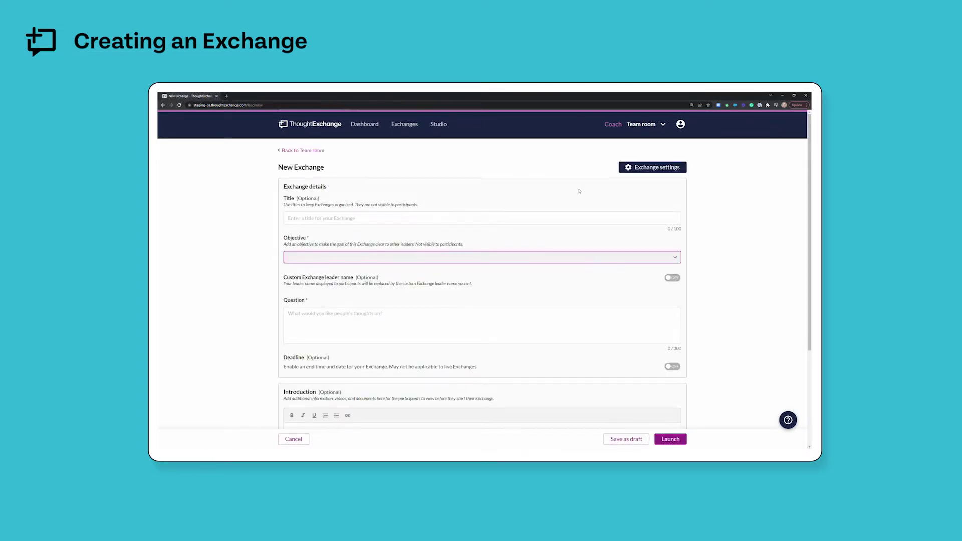
{"action": "scroll", "coordinate": [535, 197], "scroll_direction": "down", "scroll_amount": 3}
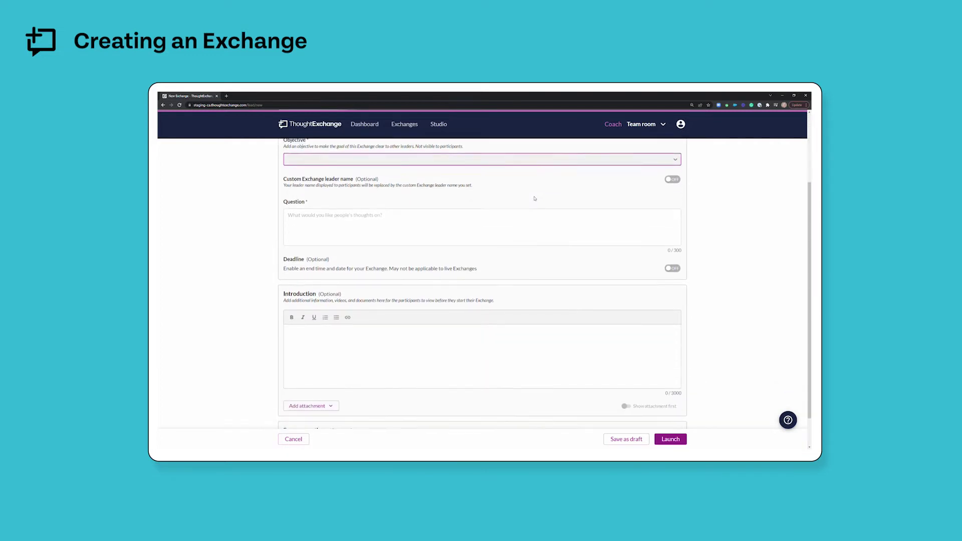
{"action": "scroll", "coordinate": [533, 198], "scroll_direction": "up", "scroll_amount": 3}
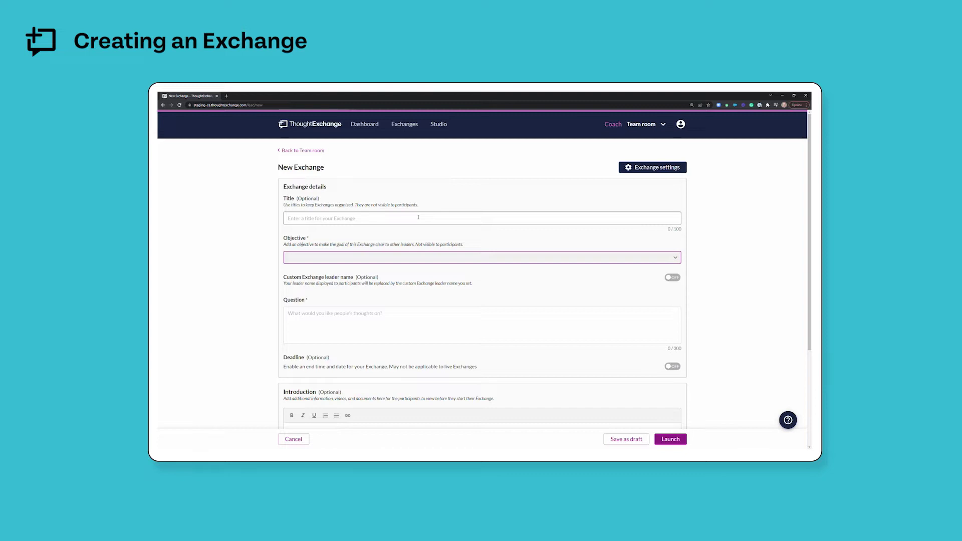
- Title the exchange 'Change Implementation', choose objective Inform Strategic Direction, and enable a custom leader name
{"action": "left_click", "coordinate": [441, 258]}
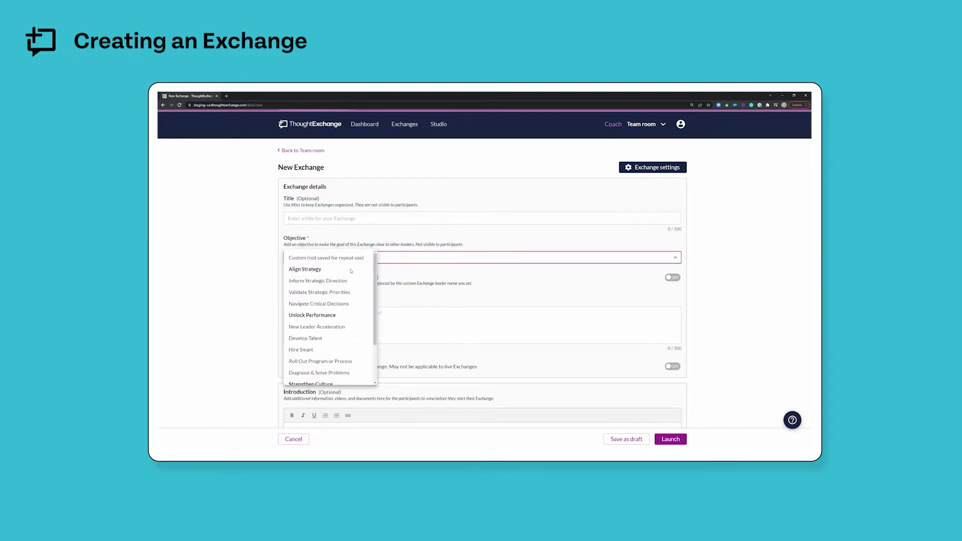
{"action": "scroll", "coordinate": [326, 294], "scroll_direction": "down", "scroll_amount": 3}
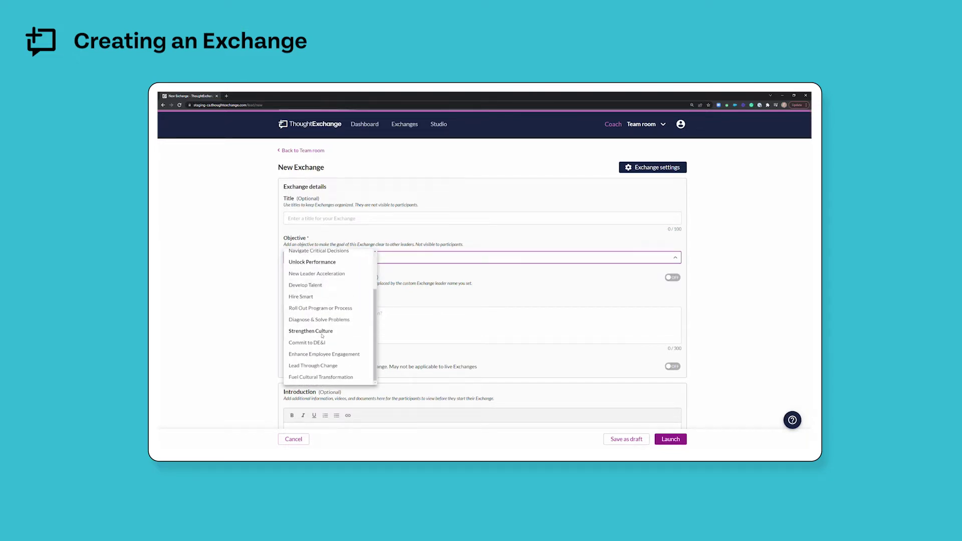
{"action": "scroll", "coordinate": [325, 306], "scroll_direction": "up", "scroll_amount": 3}
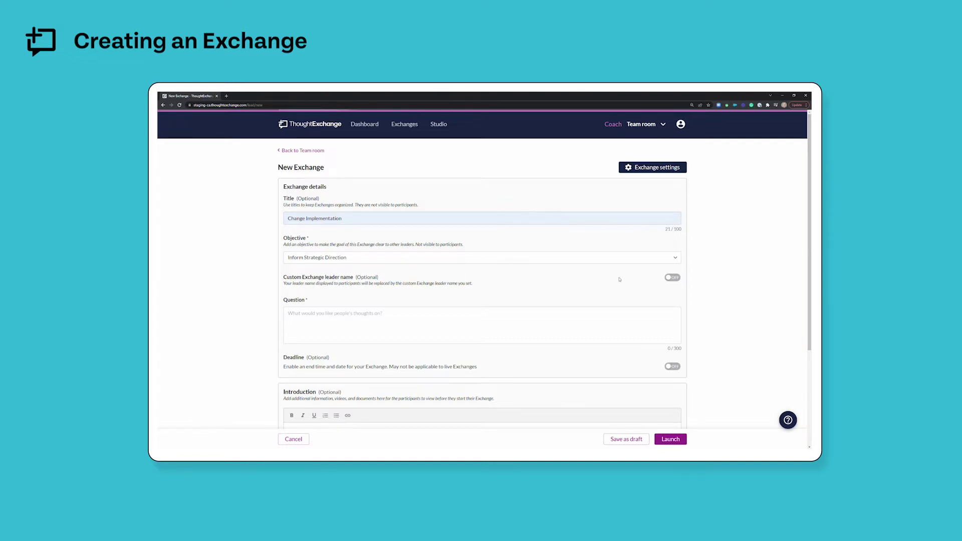
{"action": "left_click", "coordinate": [674, 276]}
- Fill the custom exchange leader name with the 'People Team' suggestion
{"action": "left_click", "coordinate": [359, 299]}
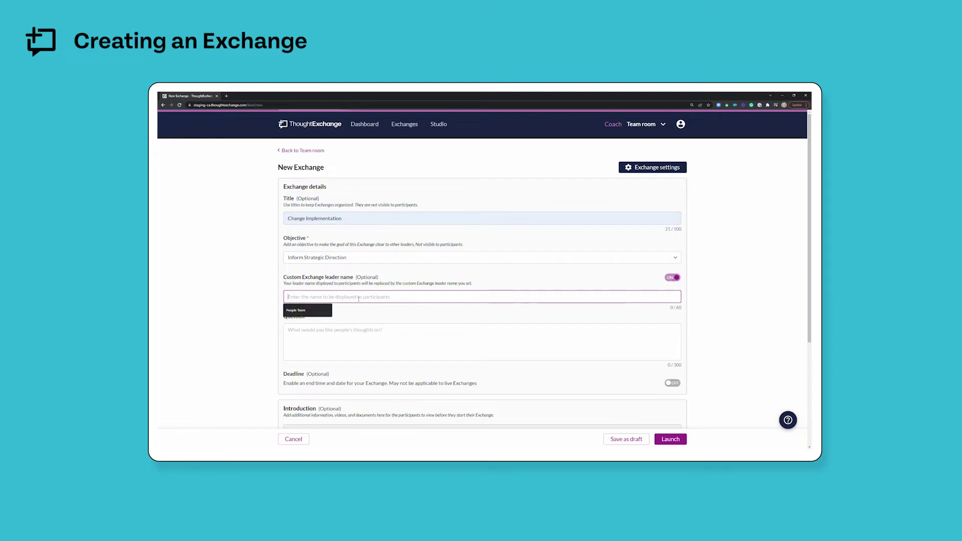
{"action": "left_click", "coordinate": [303, 311]}
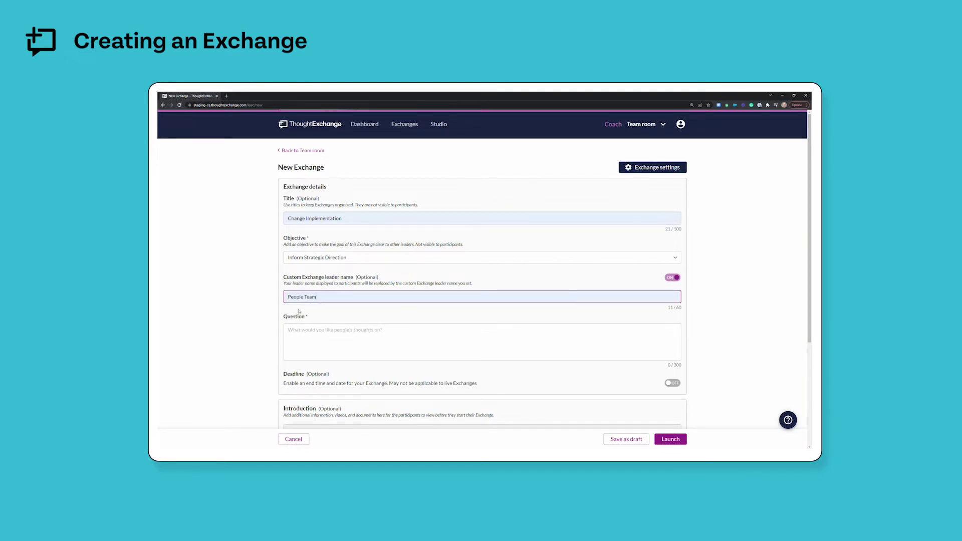
{"action": "scroll", "coordinate": [369, 243], "scroll_direction": "down", "scroll_amount": 3}
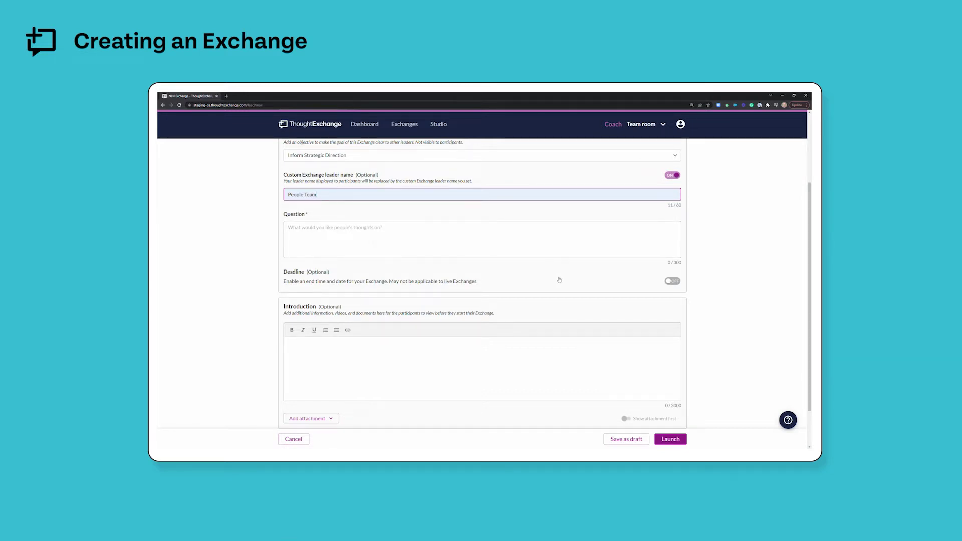
- Set a deadline of April 22, 2022 at 11:59PM and enter the question about implementing change
{"action": "left_click", "coordinate": [673, 281]}
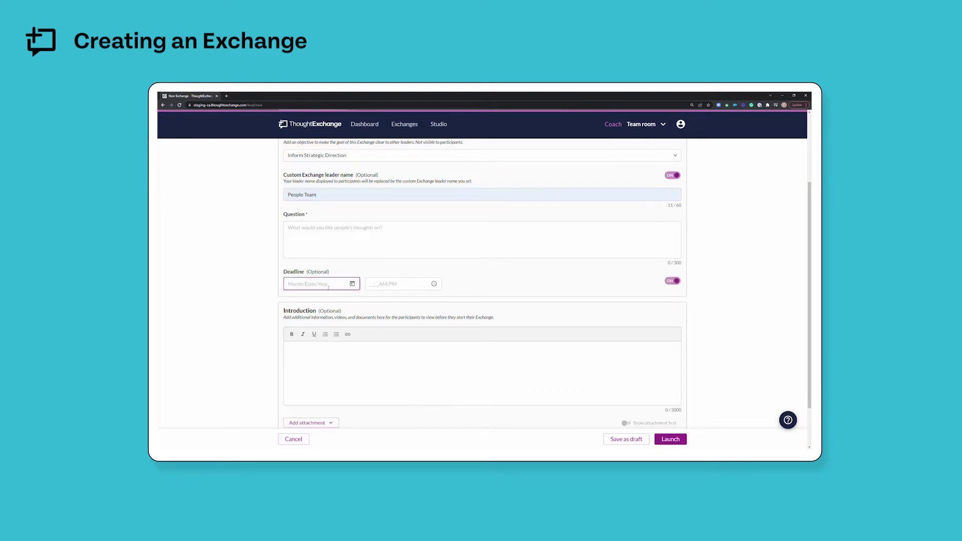
{"action": "left_click", "coordinate": [326, 286]}
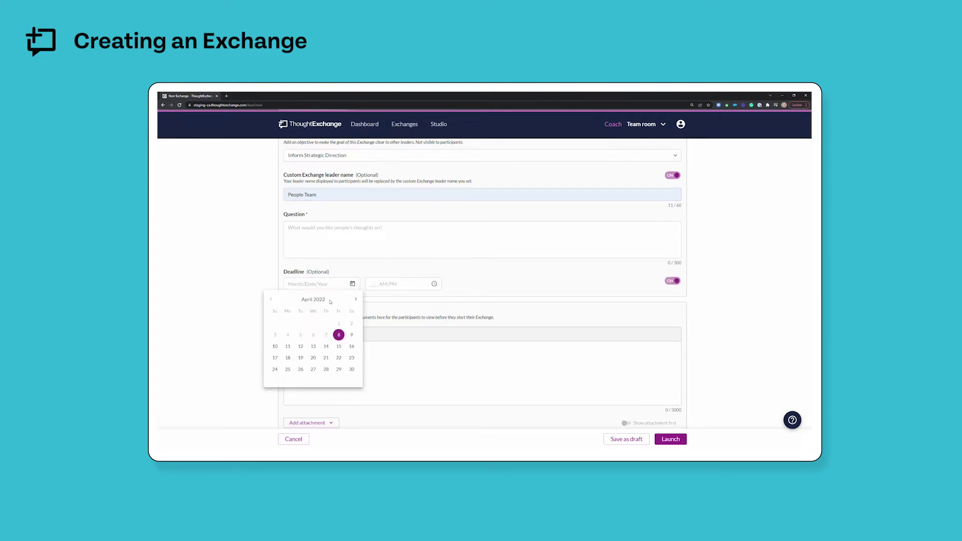
{"action": "left_click", "coordinate": [340, 358]}
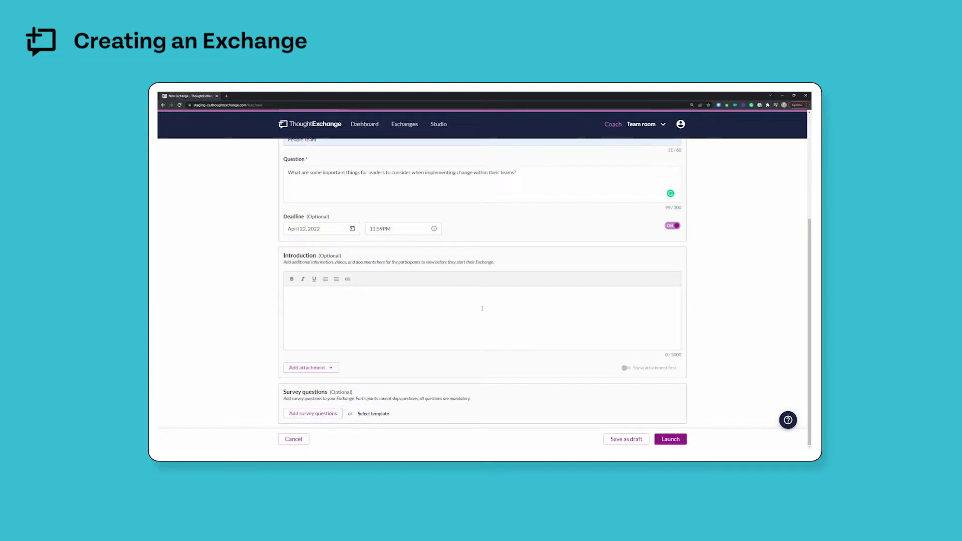
- Check the attachment options, then write 'Example introduction text.' with bullets Point A, Point B, Point C
{"action": "left_click", "coordinate": [322, 372]}
- Add survey question 'Which location do you work in most often?' with answers Location A–C and Other
{"action": "left_click", "coordinate": [323, 414]}
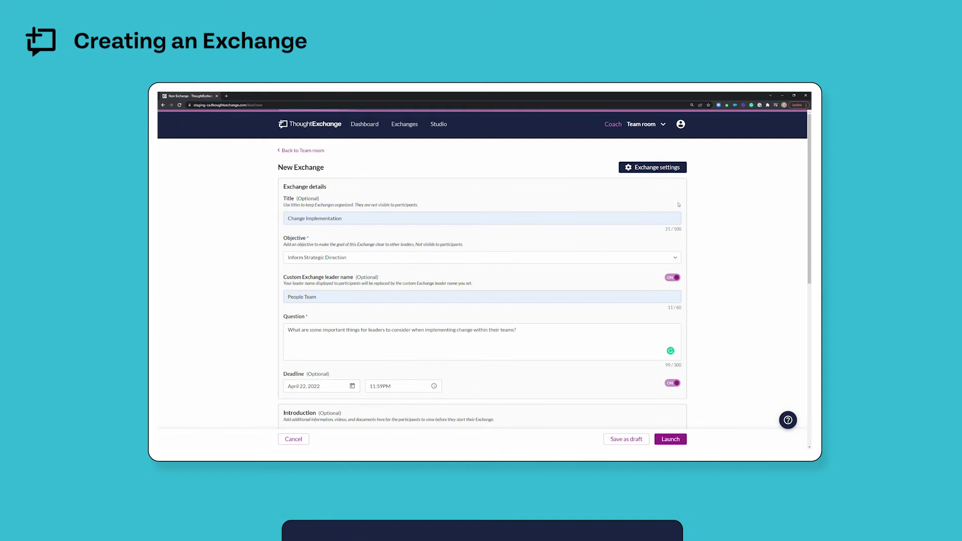
{"action": "scroll", "coordinate": [554, 237], "scroll_direction": "down", "scroll_amount": 2}
{"action": "scroll", "coordinate": [553, 237], "scroll_direction": "down", "scroll_amount": 5}
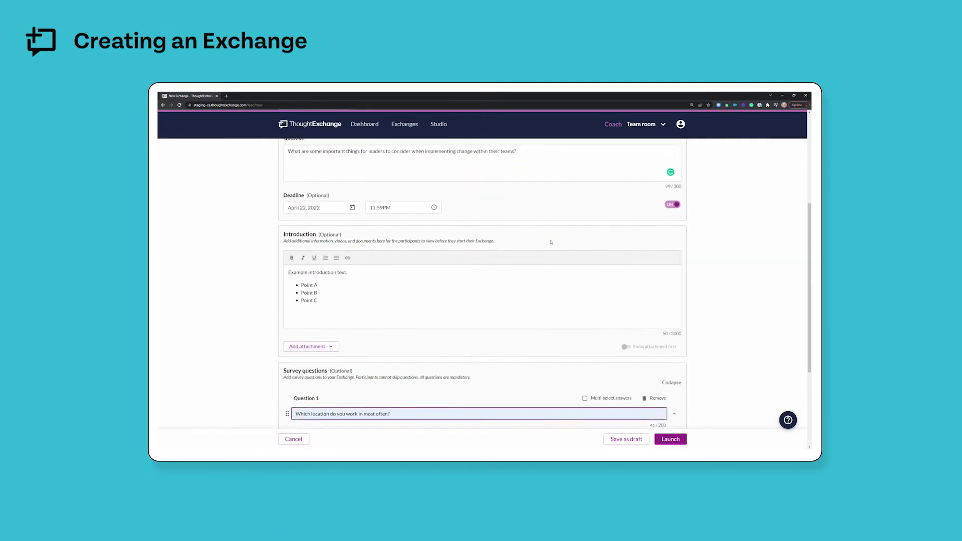
{"action": "scroll", "coordinate": [552, 244], "scroll_direction": "up", "scroll_amount": 4}
{"action": "scroll", "coordinate": [551, 244], "scroll_direction": "up", "scroll_amount": 3}
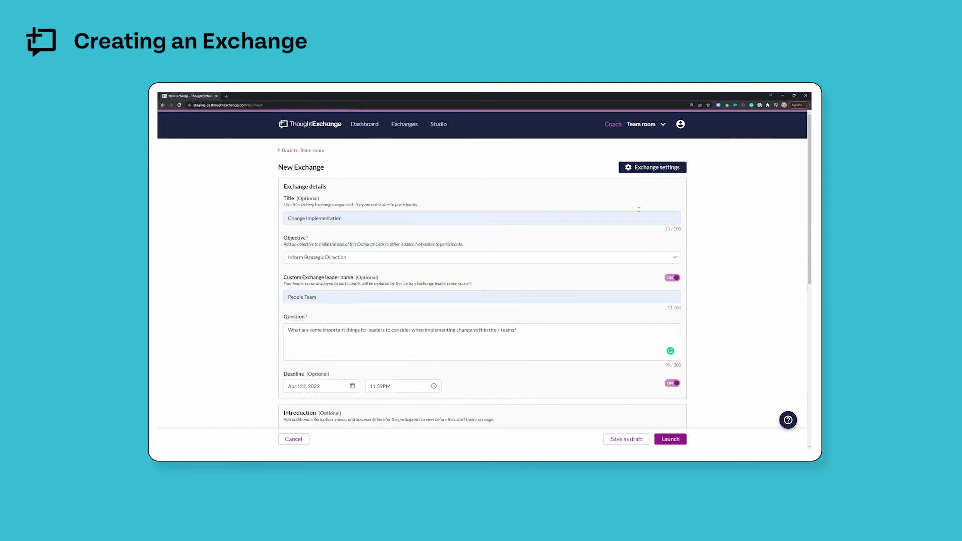
- Bring up Exchange Settings, showing English with Google Translate participation languages on
{"action": "left_click", "coordinate": [666, 170]}
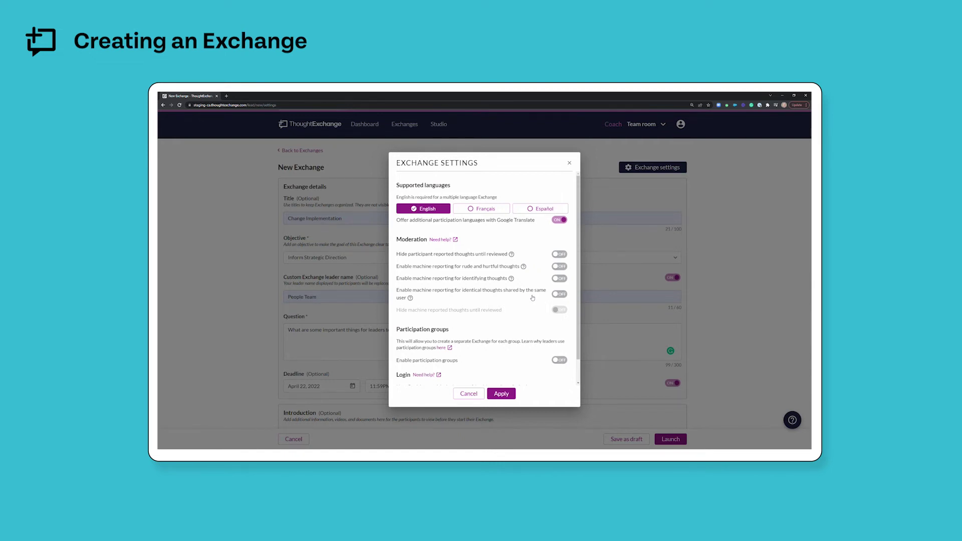
- Enable machine reporting for identical thoughts, leaving 'Hide machine reported thoughts' switched off
{"action": "left_click", "coordinate": [560, 295]}
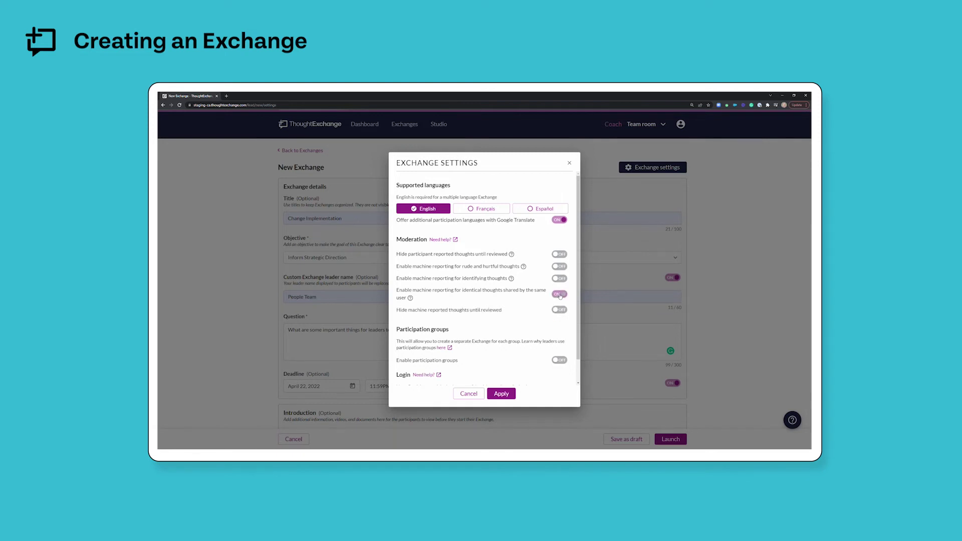
{"action": "left_click", "coordinate": [563, 310]}
{"action": "left_click", "coordinate": [556, 312]}
{"action": "left_click", "coordinate": [556, 311]}
- Enable participation groups in Exchange Settings and apply the change
{"action": "scroll", "coordinate": [546, 315], "scroll_direction": "down", "scroll_amount": 1}
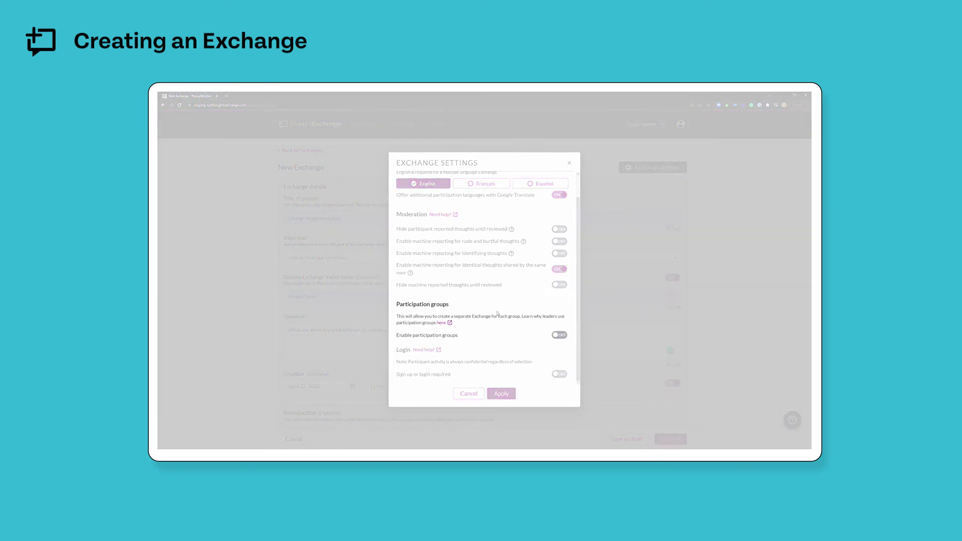
{"action": "left_click", "coordinate": [560, 335]}
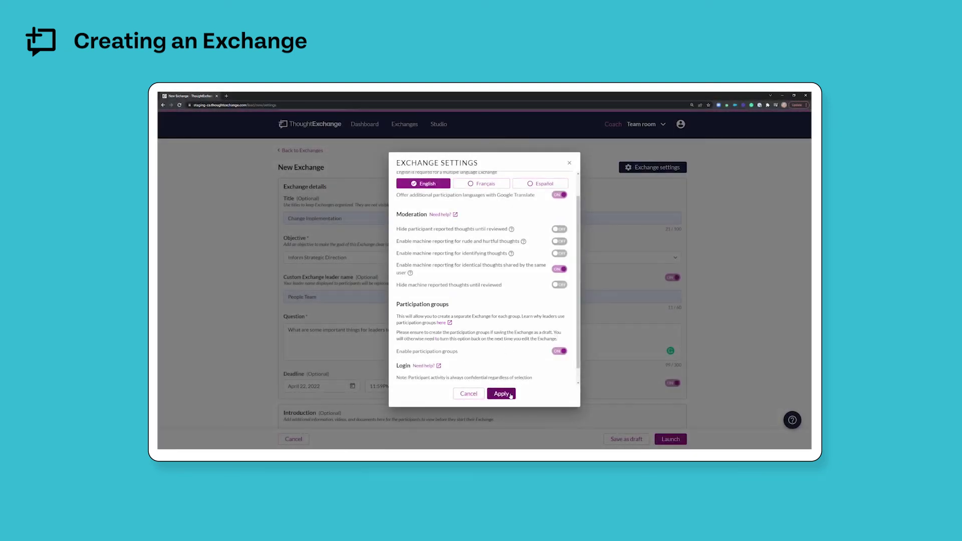
{"action": "left_click", "coordinate": [501, 394]}
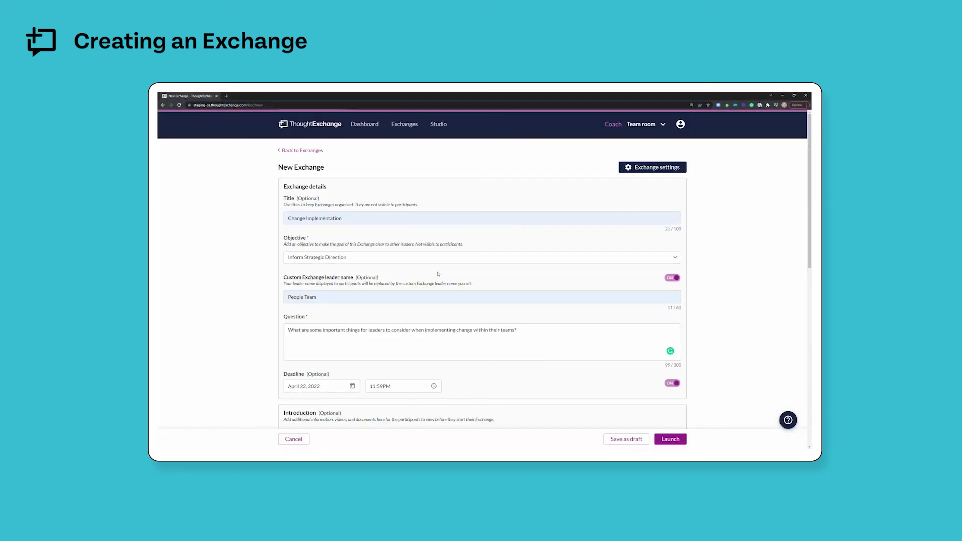
- Create a participation group question with two blank answer options
{"action": "scroll", "coordinate": [412, 251], "scroll_direction": "down", "scroll_amount": 2}
{"action": "scroll", "coordinate": [412, 251], "scroll_direction": "down", "scroll_amount": 4}
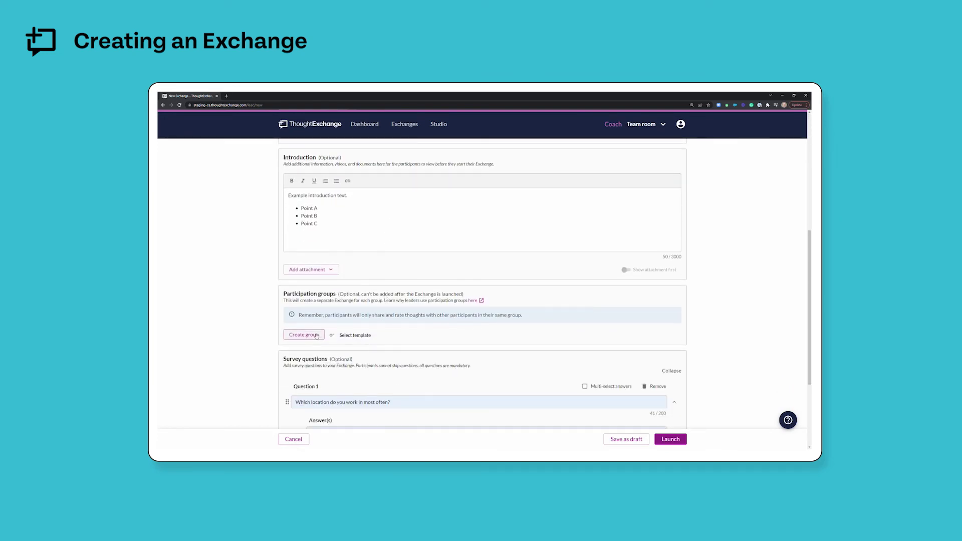
{"action": "left_click", "coordinate": [317, 335]}
{"action": "scroll", "coordinate": [373, 338], "scroll_direction": "down", "scroll_amount": 2}
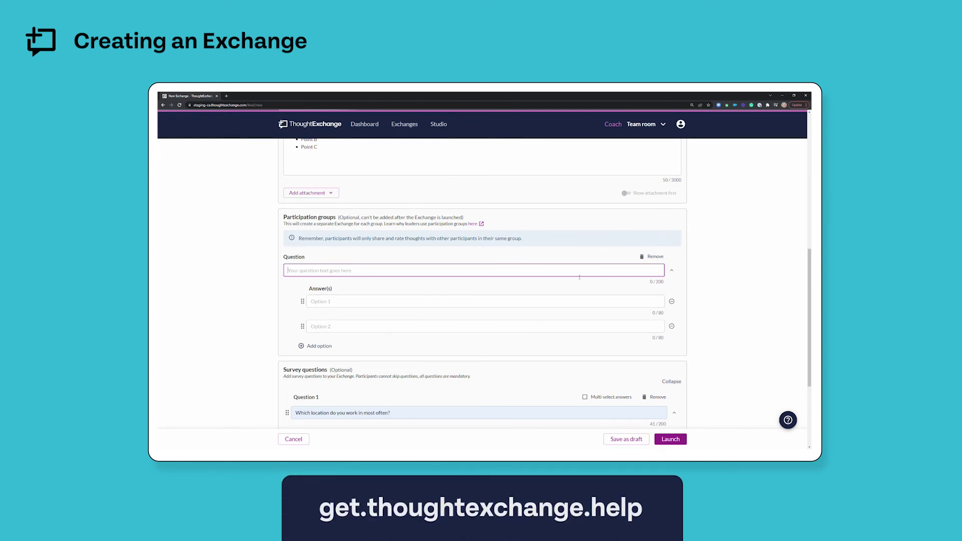
{"action": "scroll", "coordinate": [579, 277], "scroll_direction": "up", "scroll_amount": 15}
- Keep 'Sign up or login required' off and apply, saving the exchange as Change Implementation
{"action": "left_click", "coordinate": [667, 170]}
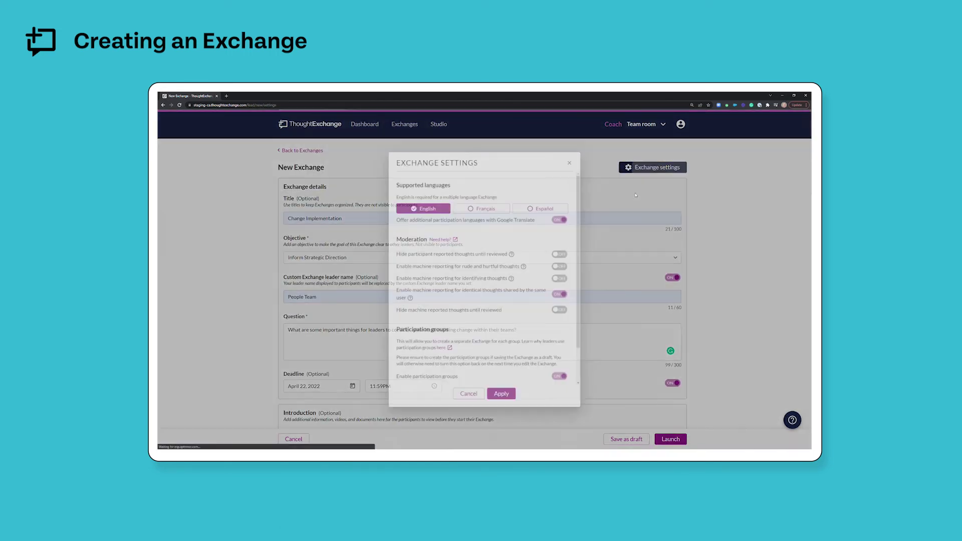
{"action": "scroll", "coordinate": [556, 357], "scroll_direction": "down", "scroll_amount": 1}
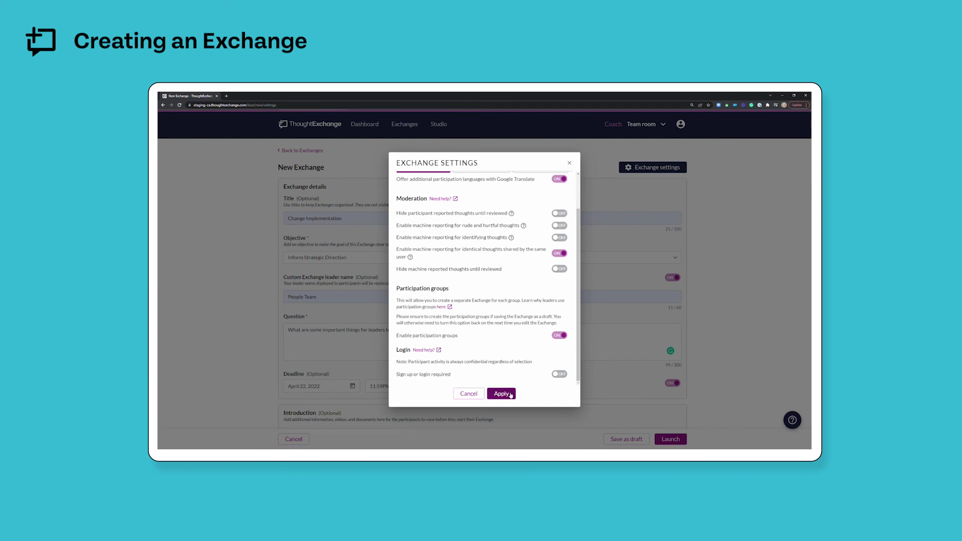
{"action": "left_click", "coordinate": [502, 395]}
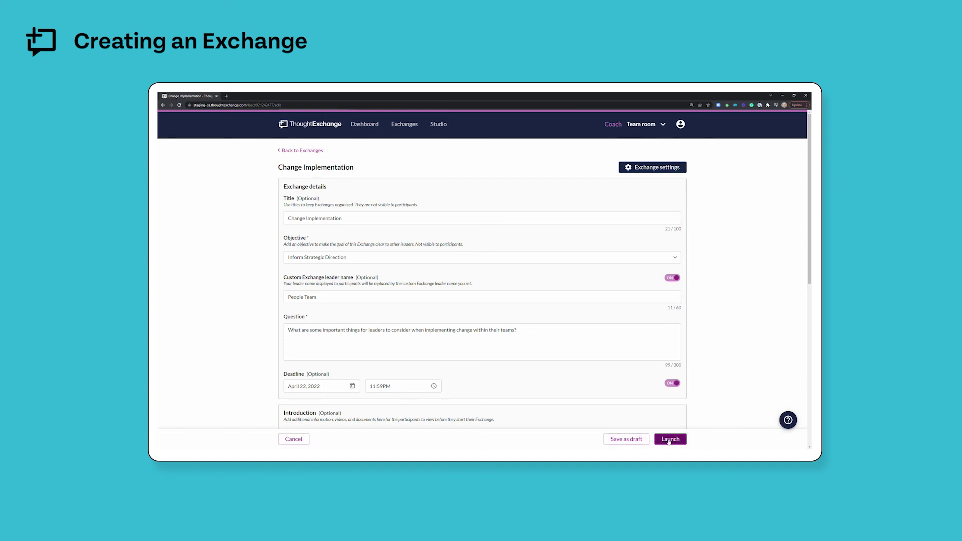
- Launch the Change Implementation exchange, copy its shareable participant invite link, and dismiss the invite dialog
{"action": "left_click", "coordinate": [669, 440]}
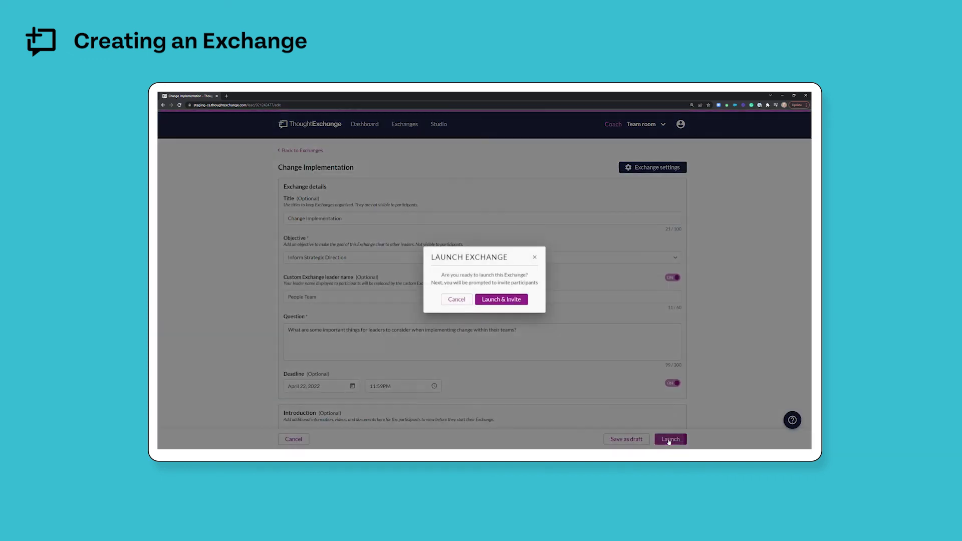
{"action": "left_click", "coordinate": [512, 300]}
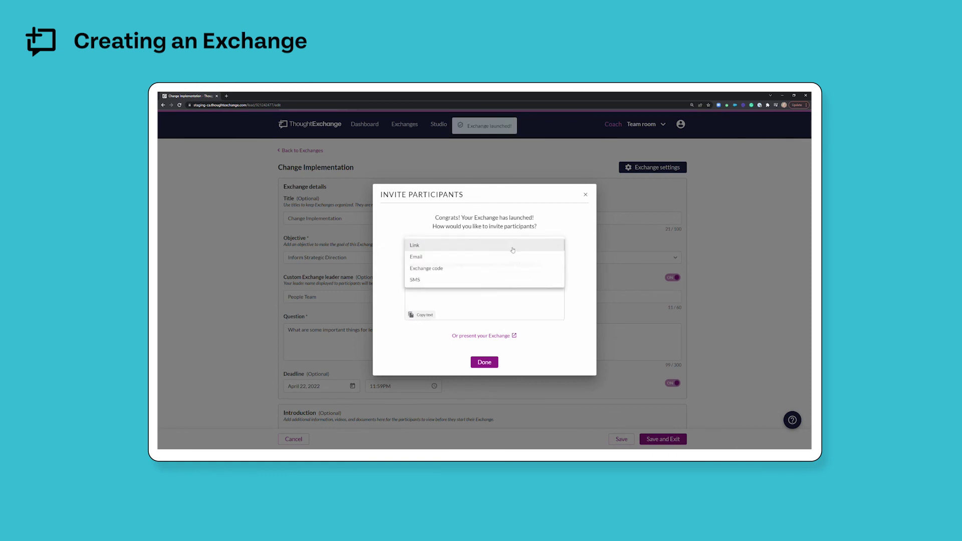
{"action": "left_click", "coordinate": [517, 248]}
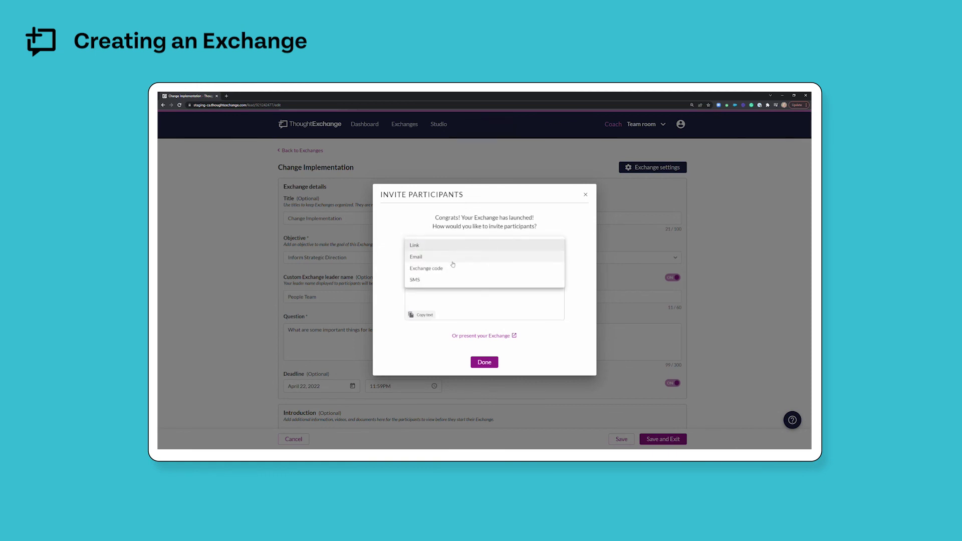
{"action": "left_click", "coordinate": [386, 275]}
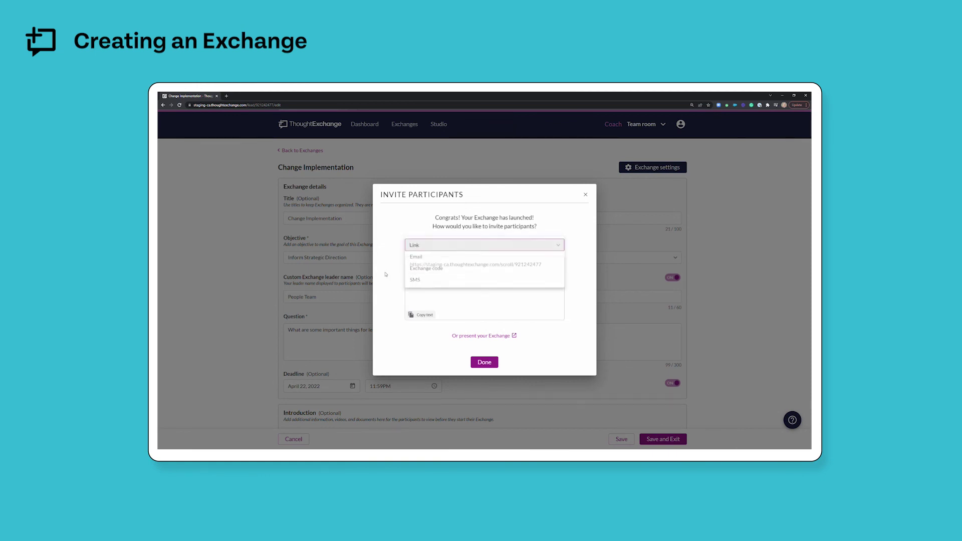
{"action": "left_click", "coordinate": [423, 315]}
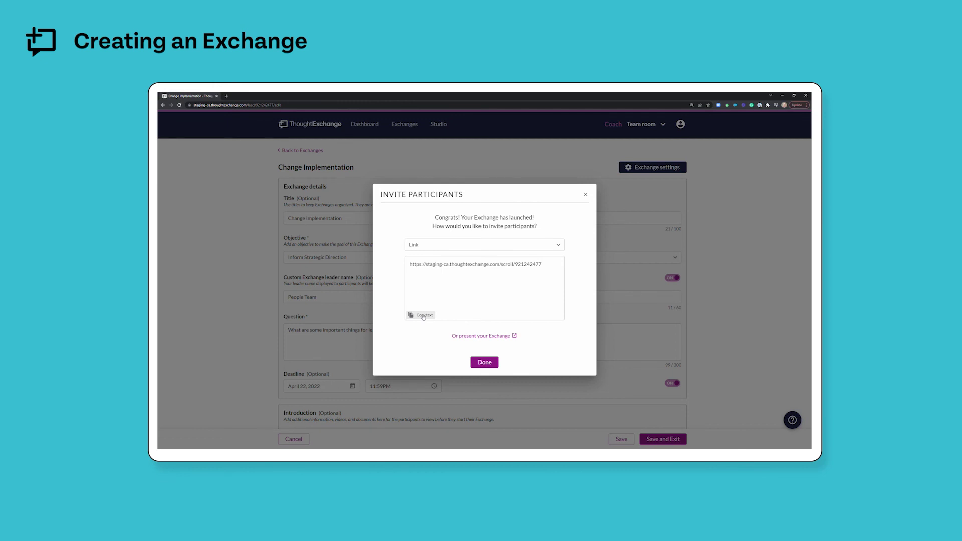
{"action": "key", "text": "Escape"}
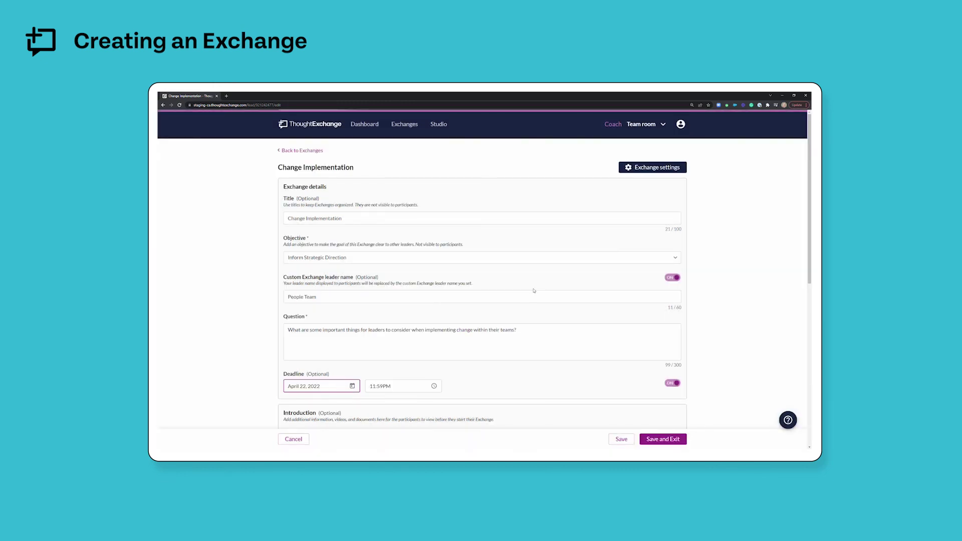